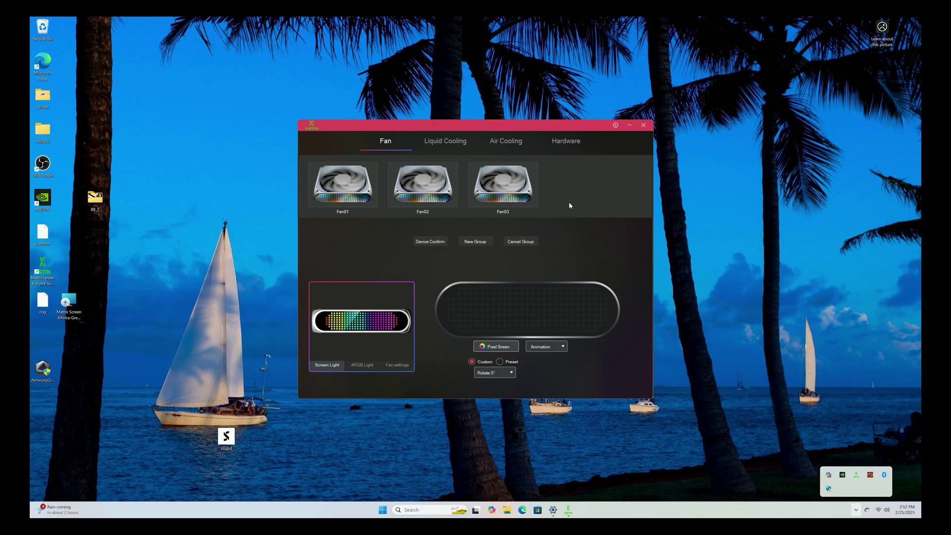
Select Fan01 and look through its preset display types and colour choices without changing them.
left_click(343, 197)
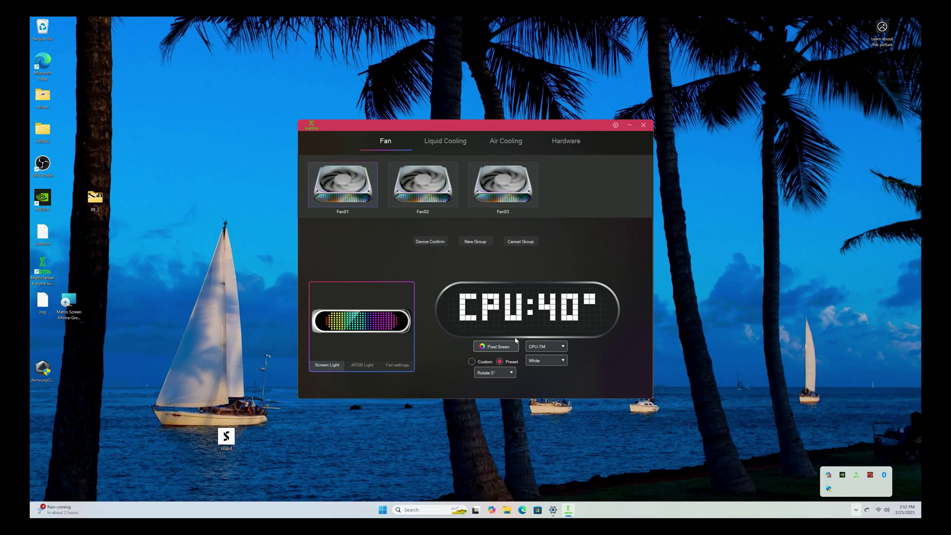
left_click(546, 348)
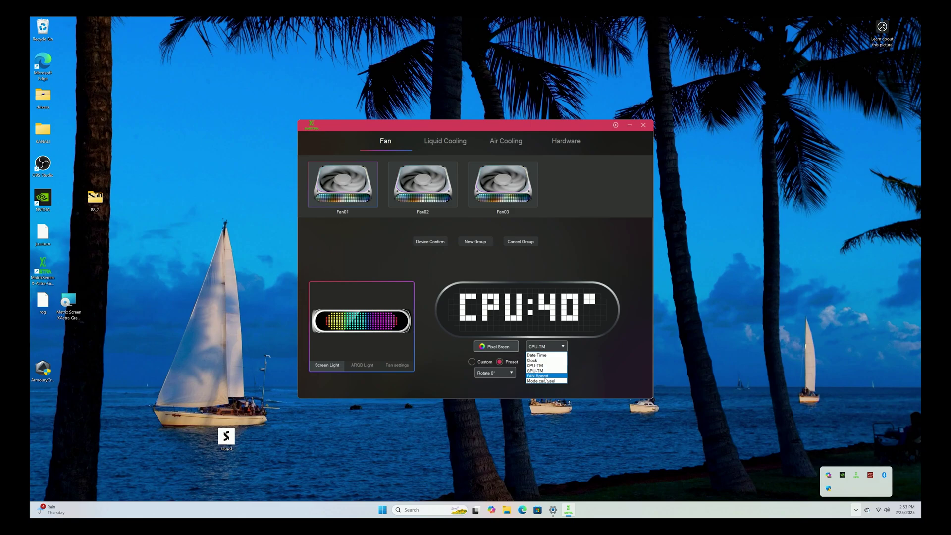
left_click(655, 375)
left_click(617, 360)
left_click(547, 361)
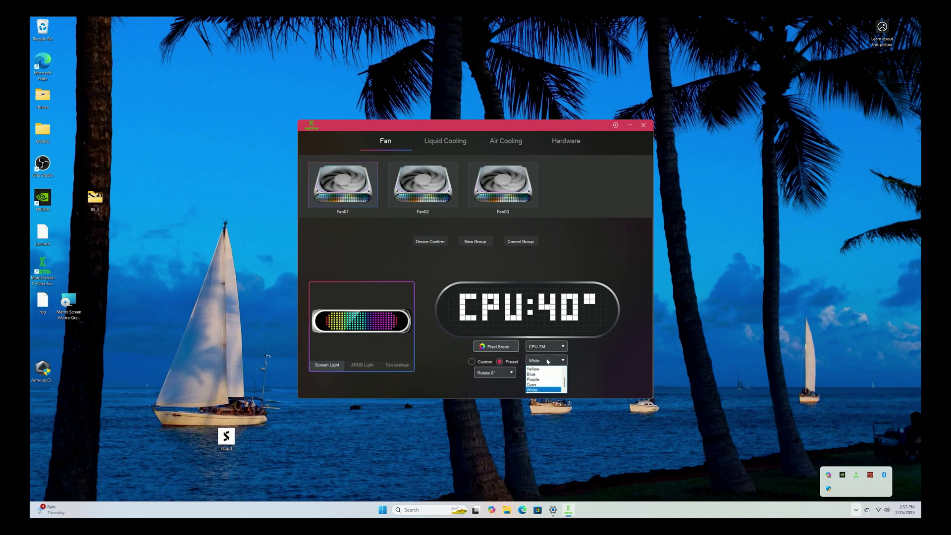
scroll(547, 378, "up", 1)
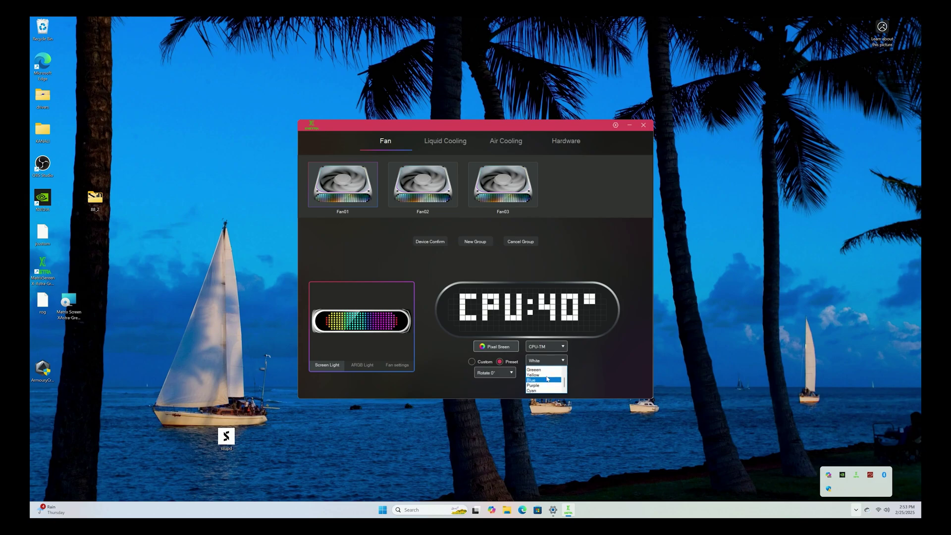
left_click(622, 386)
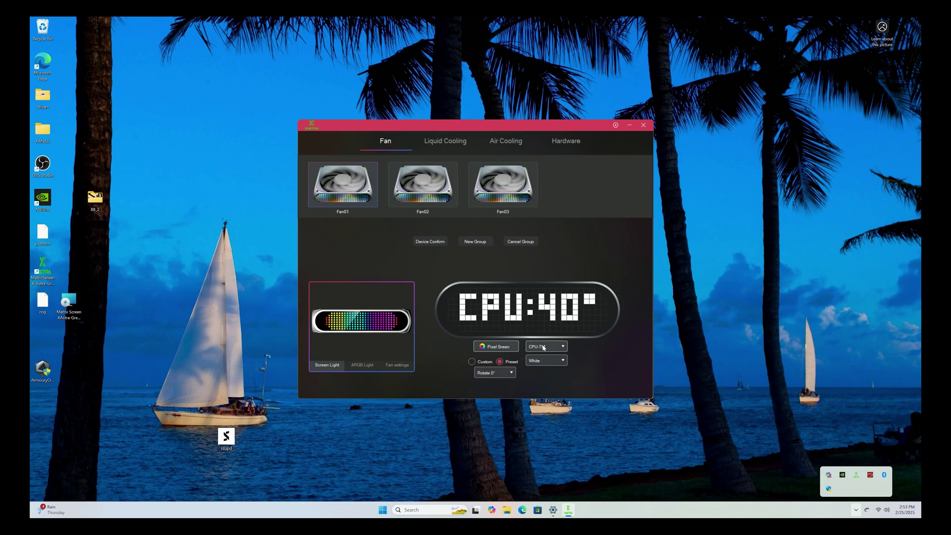
left_click(544, 347)
left_click(624, 365)
View Fan02's display, and open the pixel screen editor for Fan03.
left_click(415, 186)
left_click(503, 185)
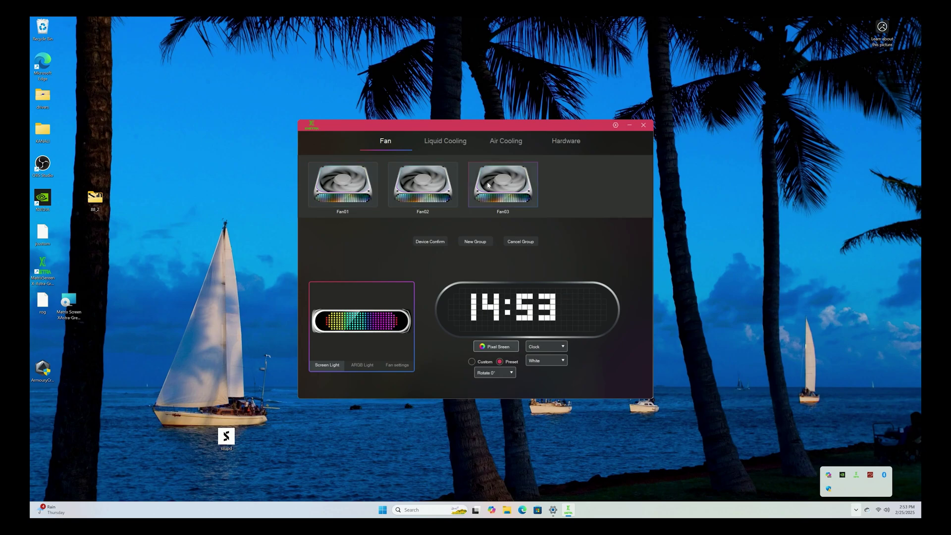
left_click(499, 347)
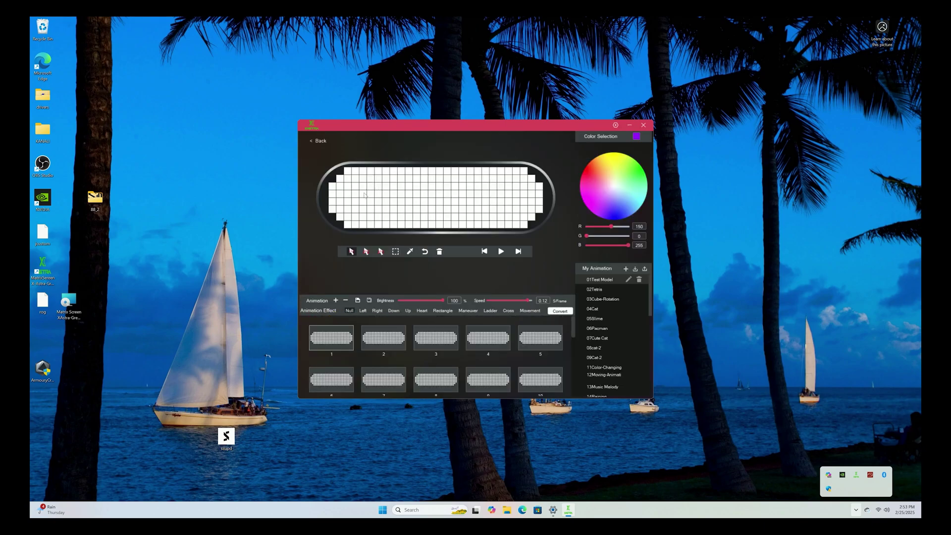
Paint four scattered purple pixels on frame 1 of the Test Model animation.
left_click(401, 217)
left_click(409, 201)
left_click(340, 193)
left_click(393, 201)
Pick a pale lavender colour and paint five single pixels around the middle of frame 1.
left_click(613, 192)
left_click(439, 193)
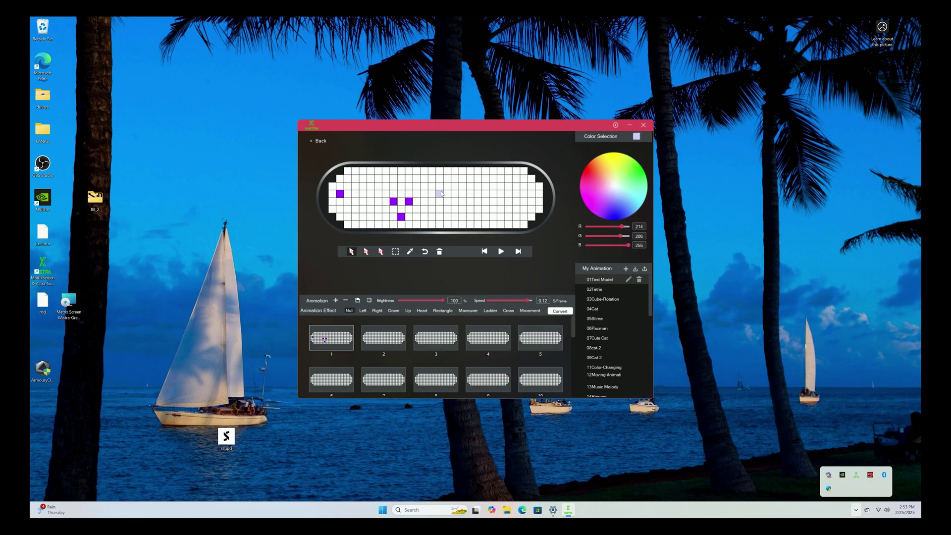
left_click(424, 186)
left_click(416, 185)
left_click(409, 193)
left_click(439, 201)
Pick a bright green (RGB 73, 255, 57) and paint three single pixels on frame 1.
left_click(627, 177)
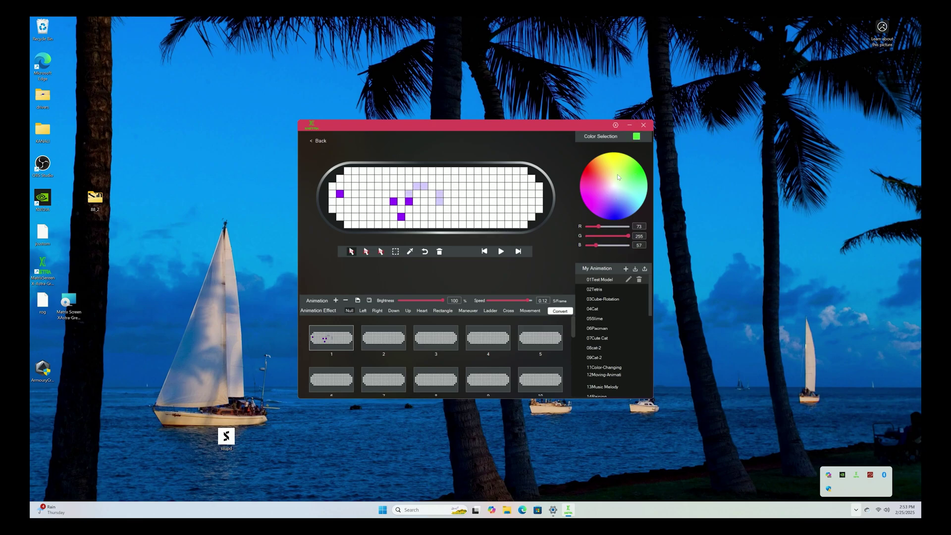
left_click(385, 178)
left_click(378, 186)
left_click(370, 209)
Undo the last painted pixels and clear the whole canvas of frame 1.
left_click(425, 252)
left_click(425, 252)
left_click(425, 252)
left_click(438, 252)
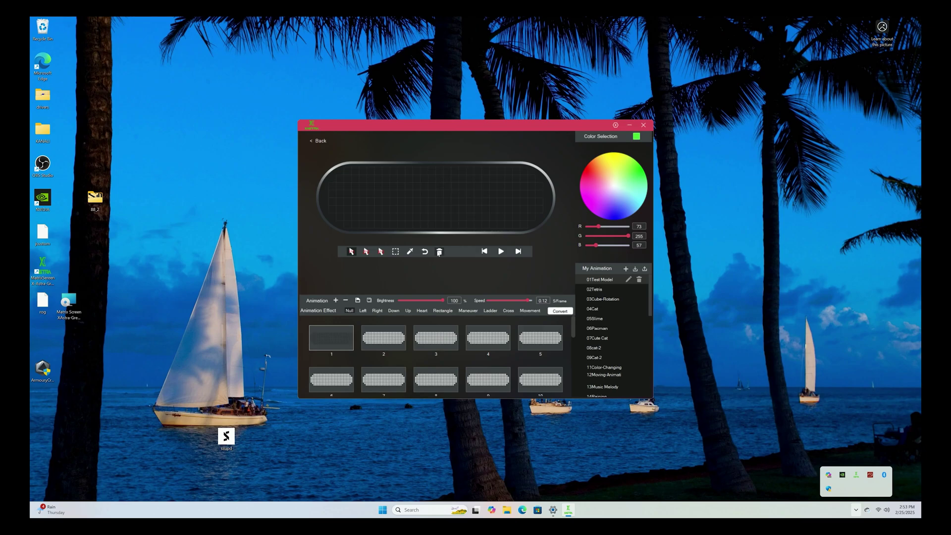
Paint nine scattered green single pixels across the cleared frame 1.
left_click(370, 193)
left_click(409, 202)
left_click(417, 194)
left_click(386, 209)
left_click(393, 202)
left_click(454, 202)
left_click(485, 193)
left_click(439, 194)
left_click(439, 216)
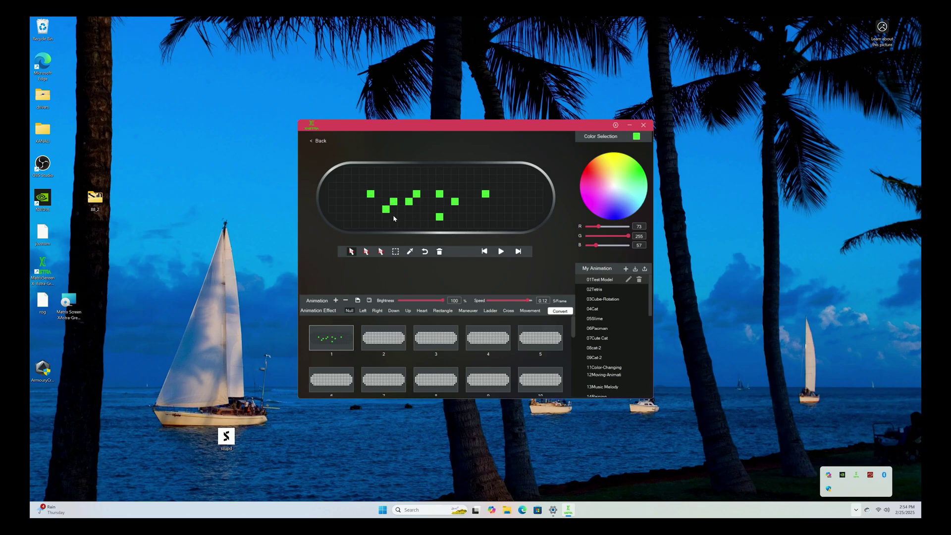
Select the rectangular area around the green pixels, and reduce the selection to a single pixel.
left_click(395, 251)
left_click_drag(358, 184, 516, 222)
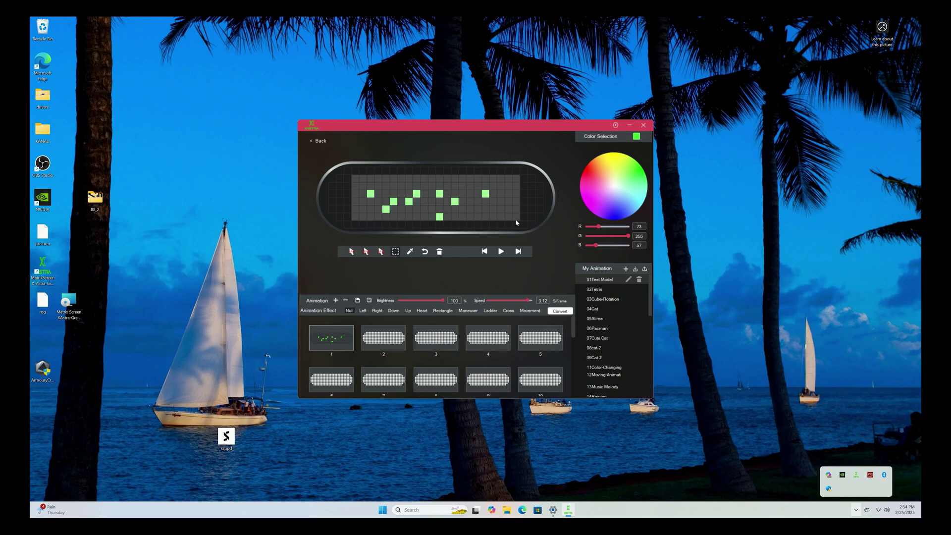
left_click(446, 212)
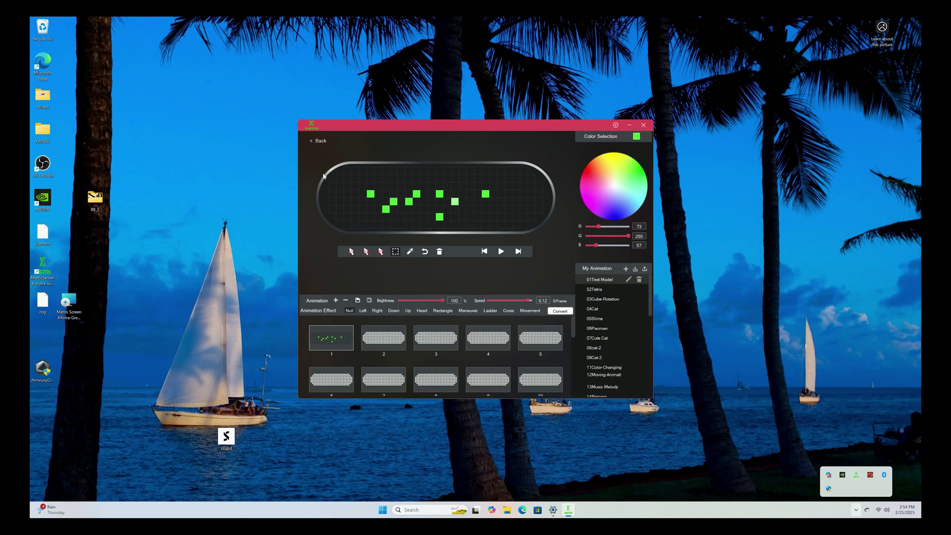
Paint a thick green curve with the medium brush, and two blocks and an angled stroke with the largest brush.
left_click(366, 252)
mouse_move(346, 194)
left_mouse_down()
mouse_move(372, 183)
mouse_move(393, 190)
left_mouse_up()
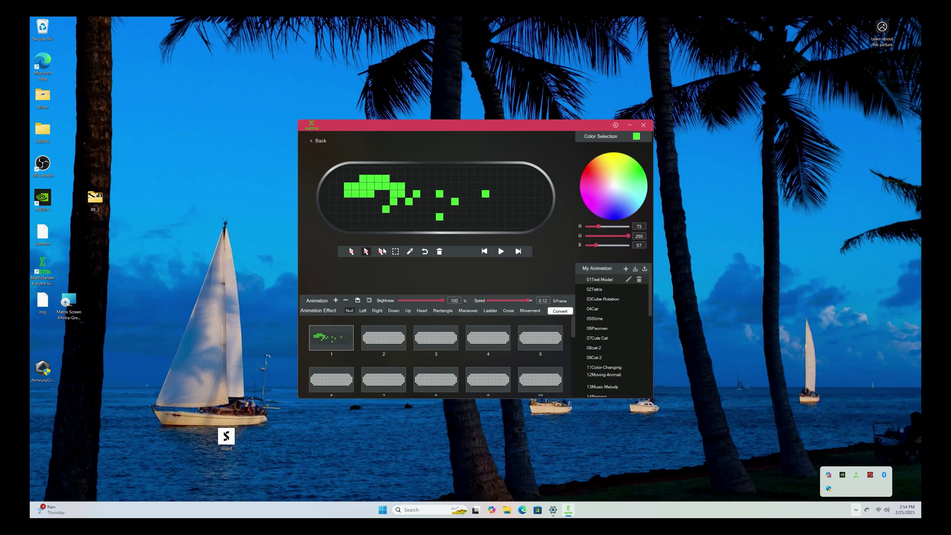
left_click(380, 252)
left_click(428, 176)
left_click(467, 194)
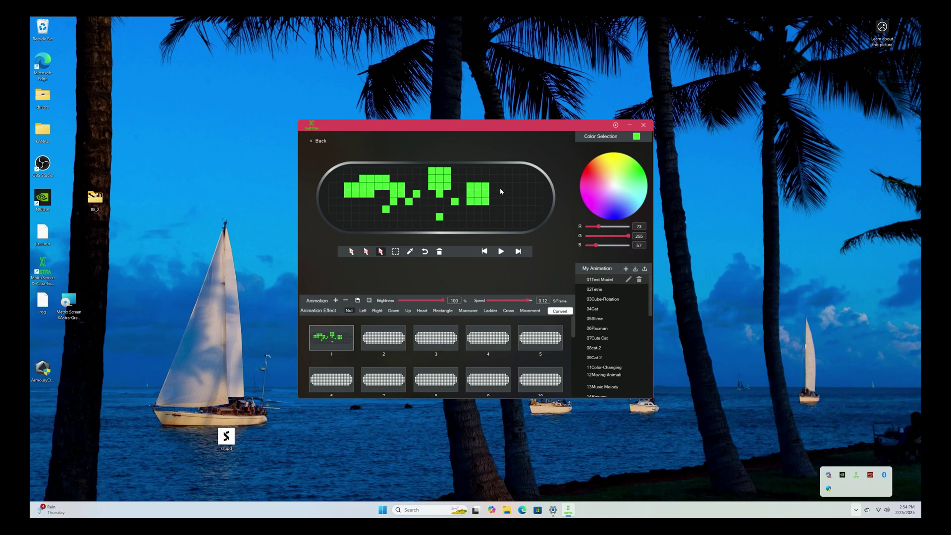
mouse_move(498, 193)
left_mouse_down()
mouse_move(498, 217)
mouse_move(460, 219)
left_mouse_up()
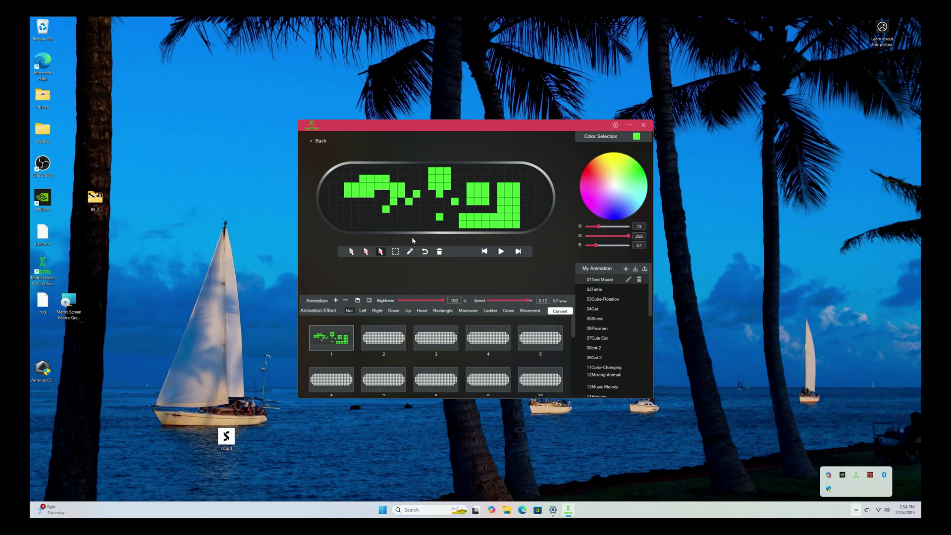
Select a large rectangle covering most of the drawing, fill it with pink, and deselect it.
left_click(395, 251)
left_click_drag(368, 175, 528, 227)
left_click(605, 190)
left_click(597, 185)
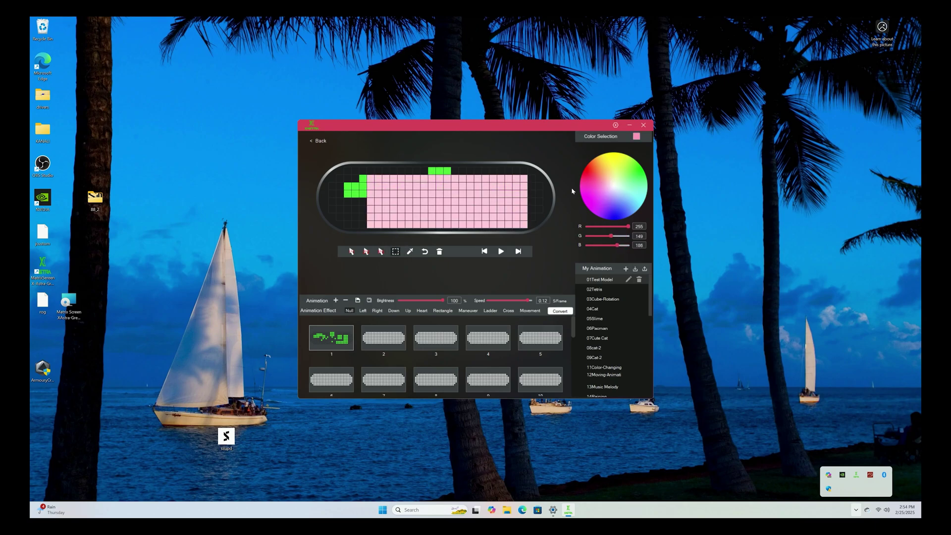
left_click(352, 212)
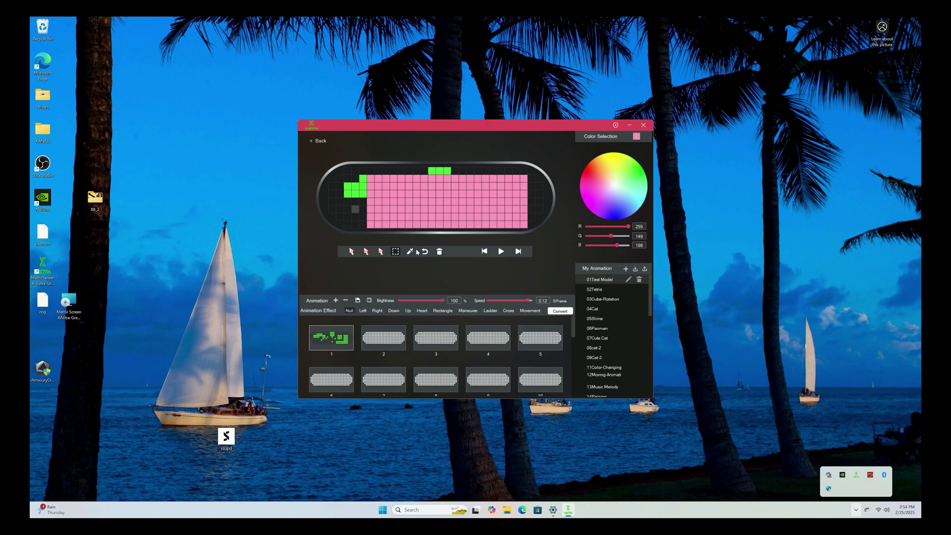
Set the colour to black (RGB 0, 0, 0) and paint two single-pixel eyes on the pink rectangle.
left_click(433, 253)
left_click(433, 252)
left_click_drag(627, 226, 558, 247)
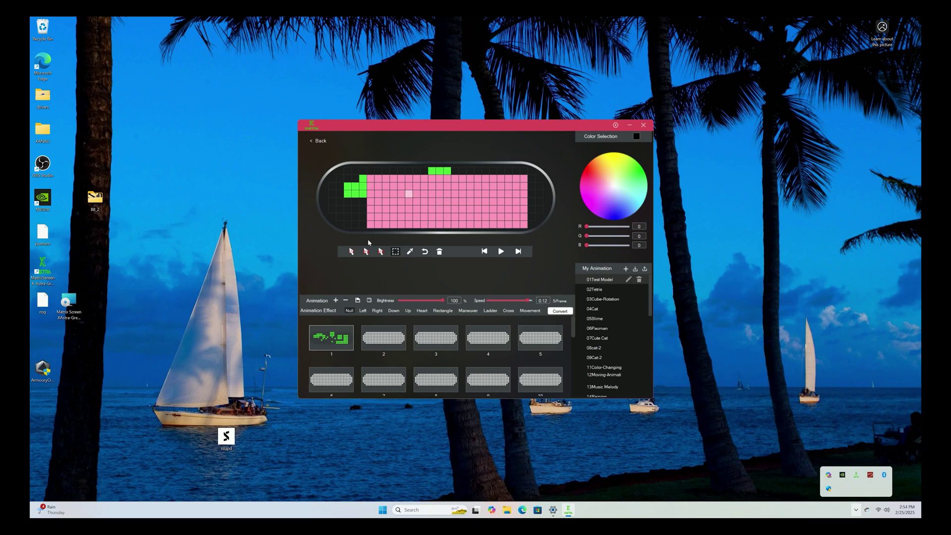
left_click(351, 251)
left_click(417, 194)
left_click(447, 194)
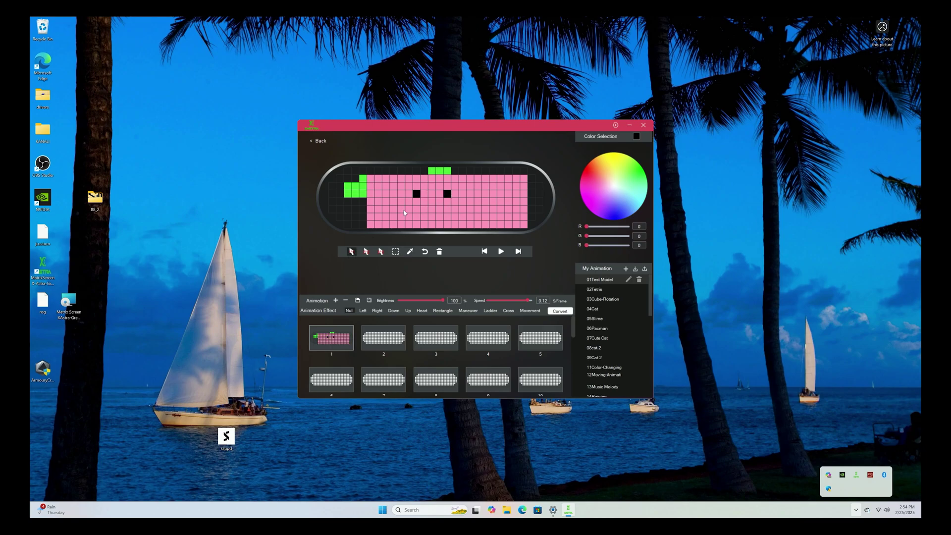
Paint black single pixels below the eyes as a rough mouth.
left_click(393, 209)
left_click(416, 216)
left_click(432, 216)
left_click(455, 216)
left_click(440, 216)
left_click(445, 211)
Set the animation effect to Left and view the text conversion screen from frame 2.
left_click(362, 312)
left_click(383, 337)
left_click(560, 311)
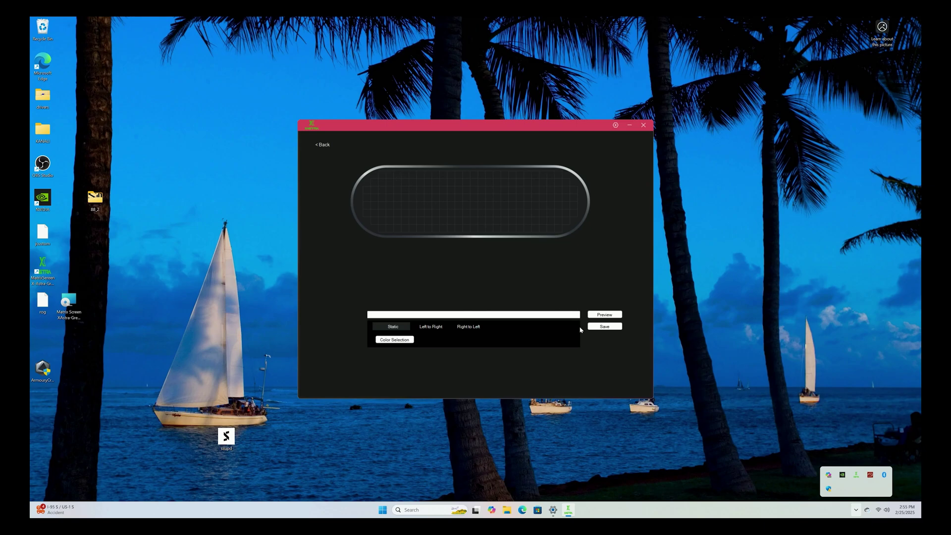
left_click(323, 145)
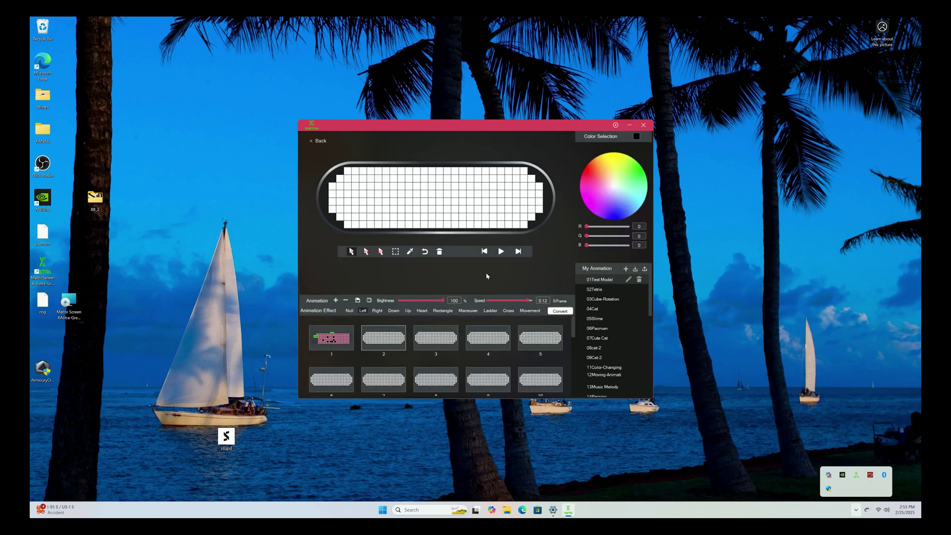
Load the Slime animation and preview its playback.
left_click(619, 319)
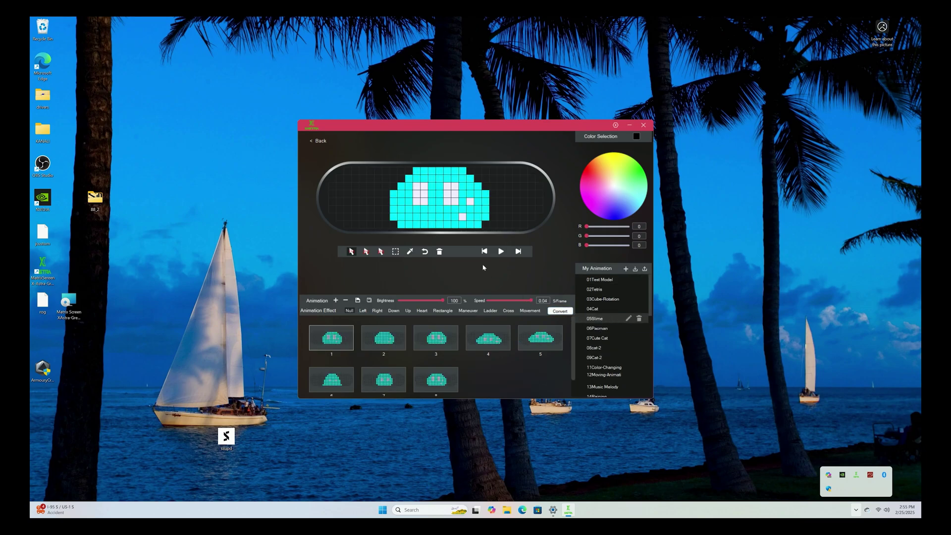
left_click(501, 251)
left_click(503, 252)
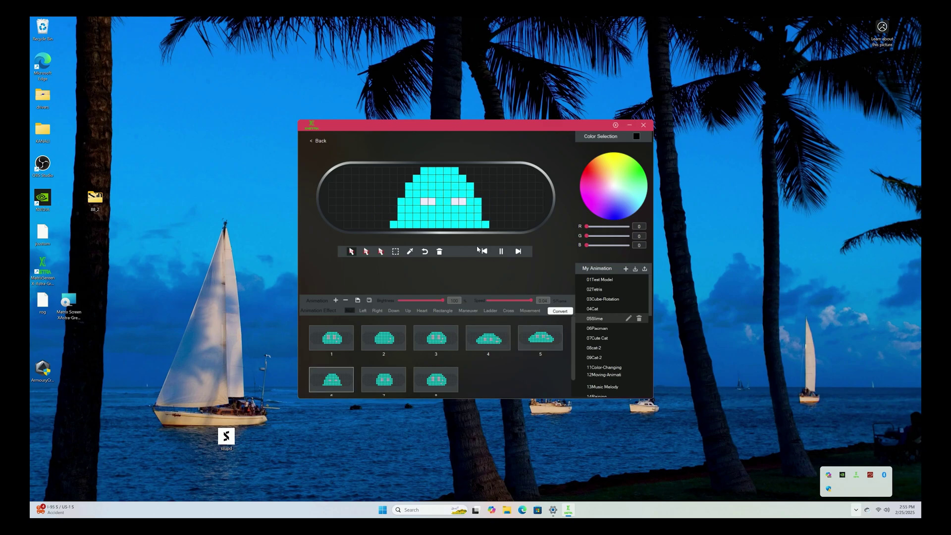
left_click(501, 251)
Set the Slime animation's speed to 0.68 seconds per frame and preview it.
left_click_drag(531, 300, 503, 301)
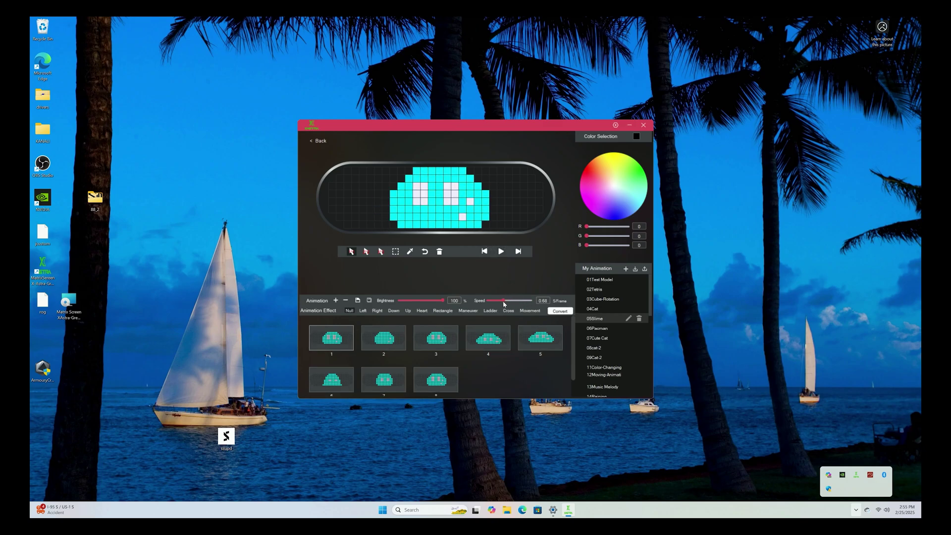
left_click(502, 252)
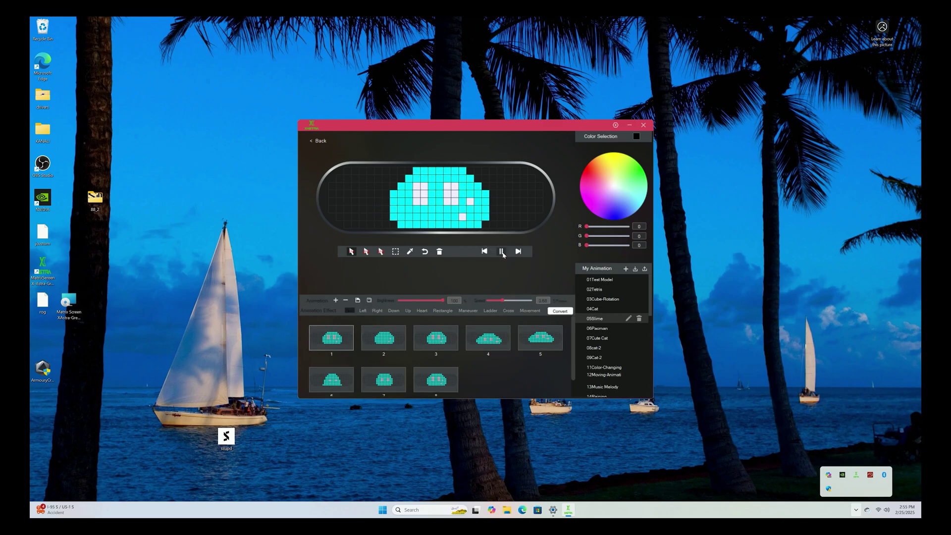
left_click(501, 253)
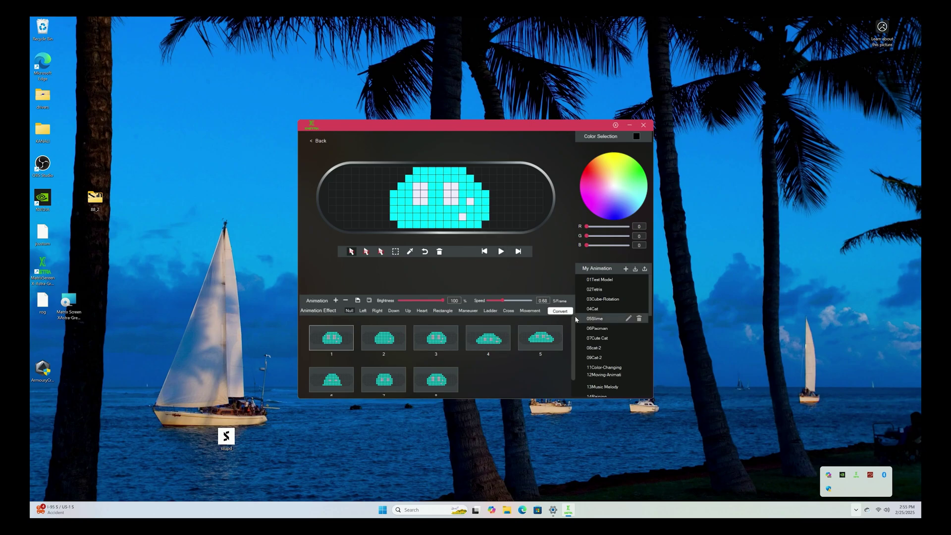
Load the Pacman animation, slow it to 0.68 seconds per frame, and preview it before selecting frame 4.
left_click(597, 328)
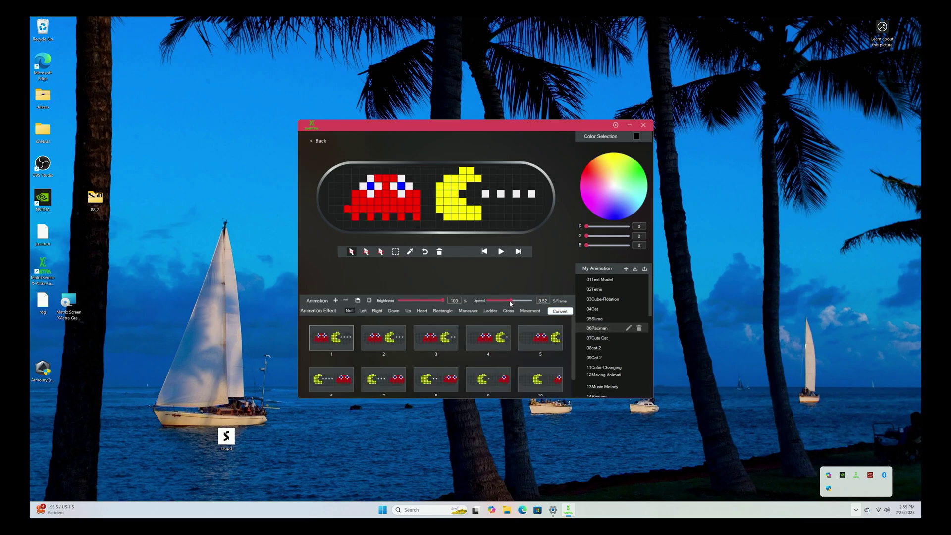
left_click_drag(511, 303, 502, 301)
left_click(501, 251)
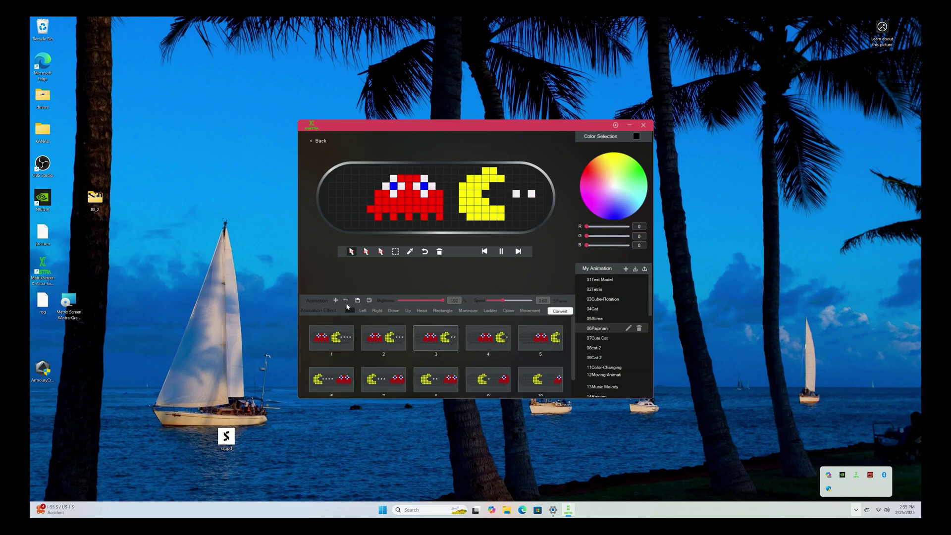
left_click(501, 252)
left_click(479, 338)
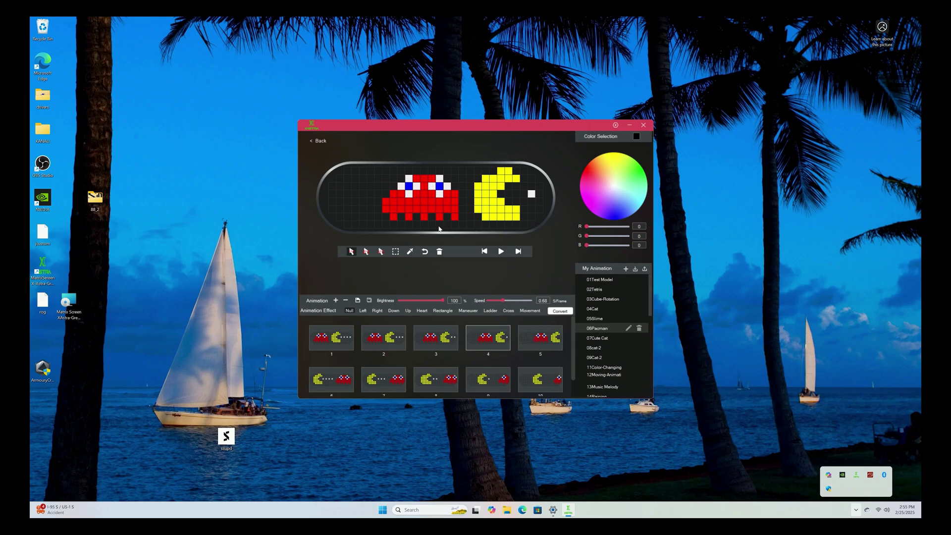
Return to the fan overview and review Fan03's ARGB lighting options and fan speed settings.
left_click(320, 141)
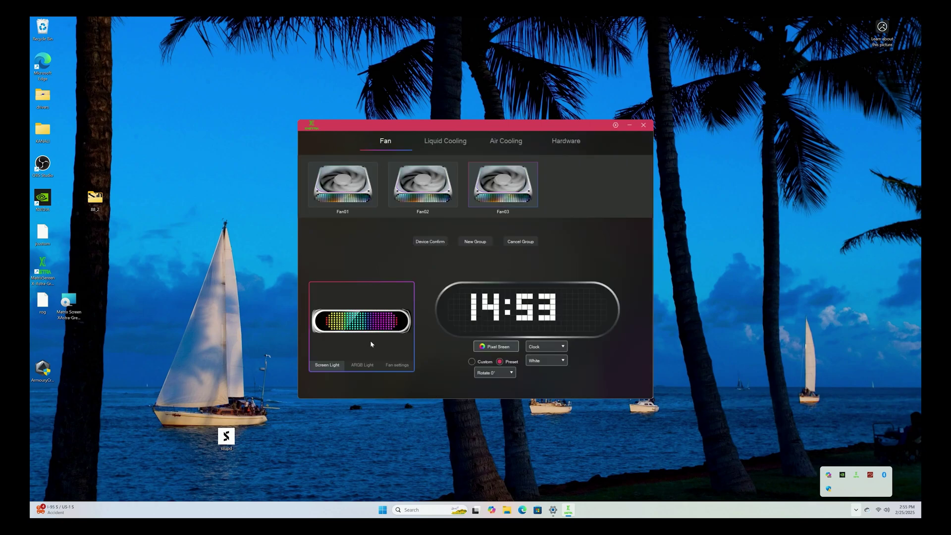
left_click(354, 367)
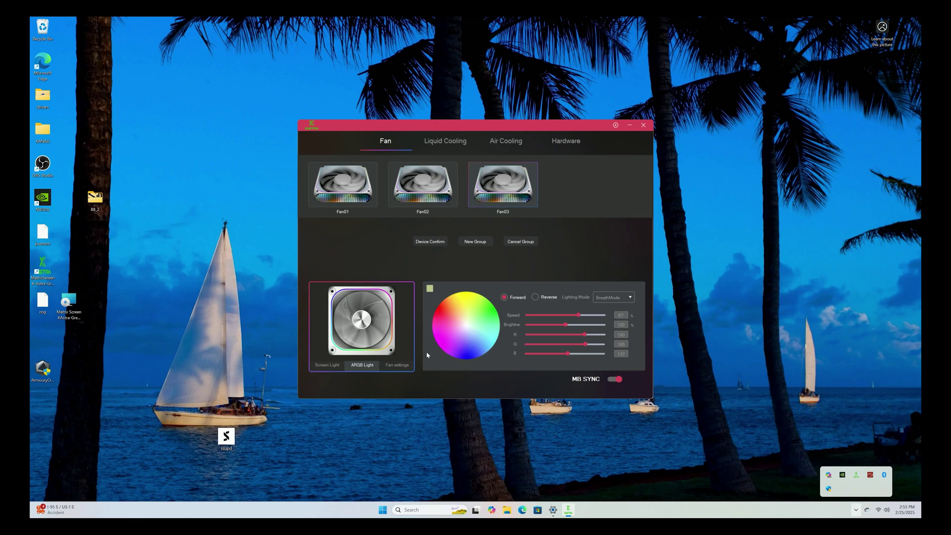
left_click(399, 366)
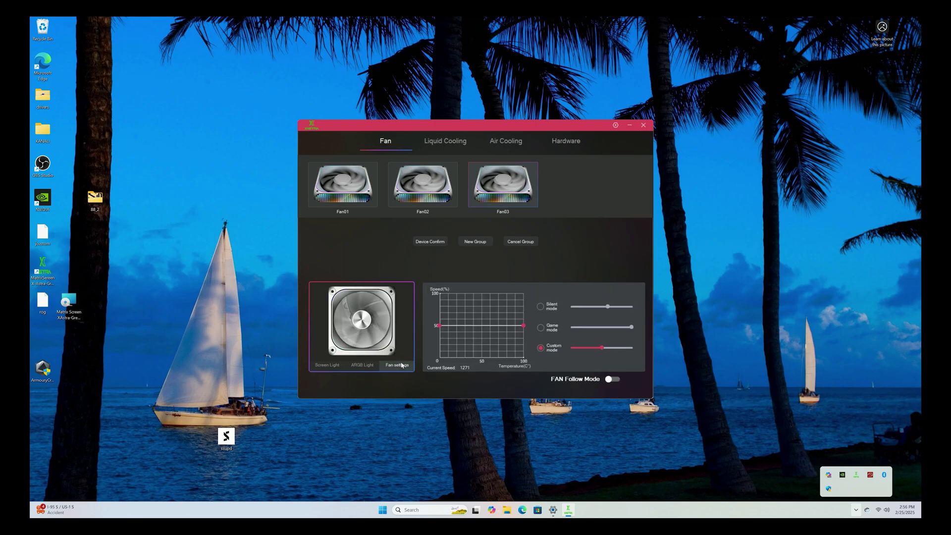
Turn Fan Follow Mode on for Fan03 and switch it back off.
left_click(613, 383)
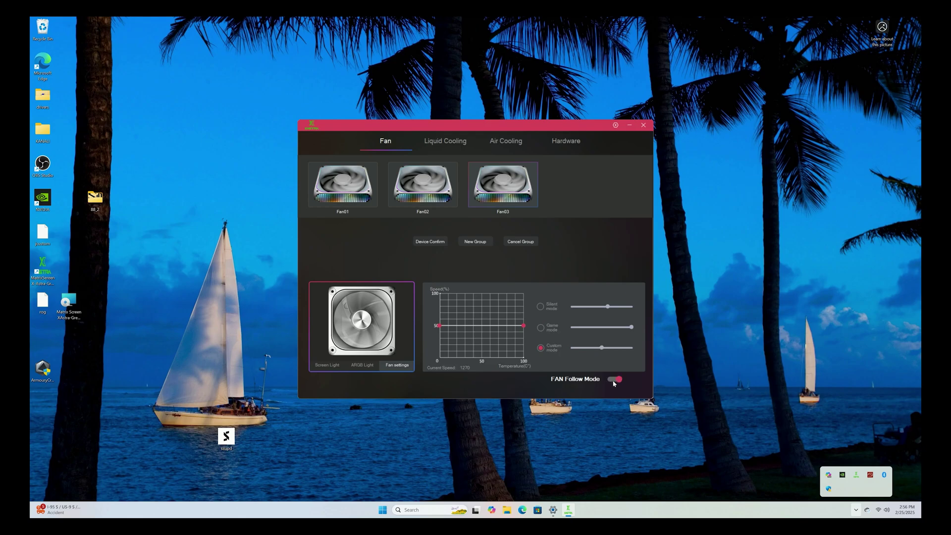
left_click(614, 382)
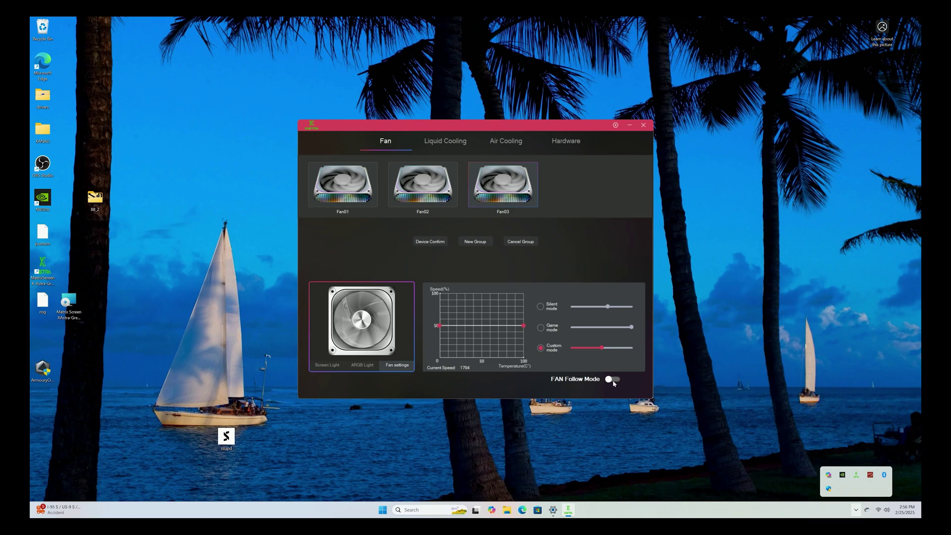
Switch Fan03's speed profile to Silent mode, Game mode and back to Custom mode, and fine-tune the custom speed.
left_click(541, 307)
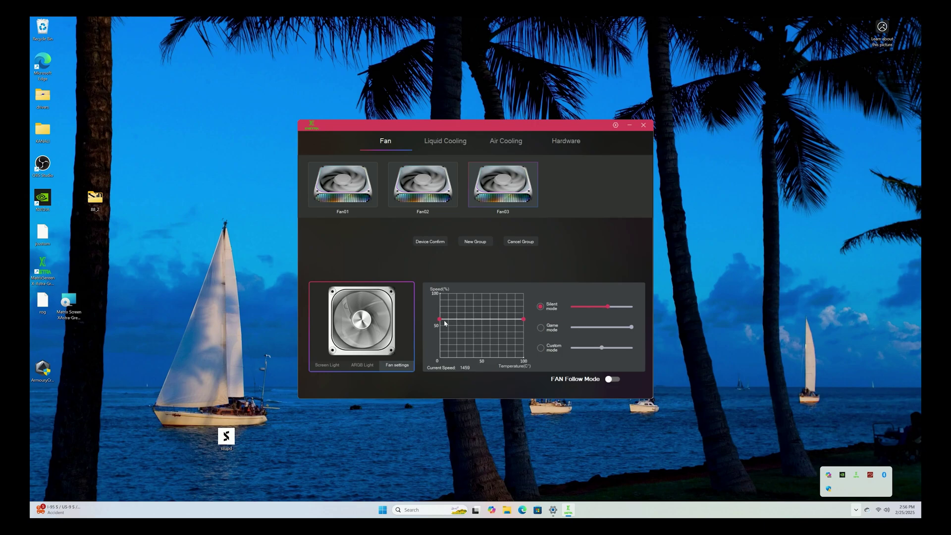
left_click(542, 328)
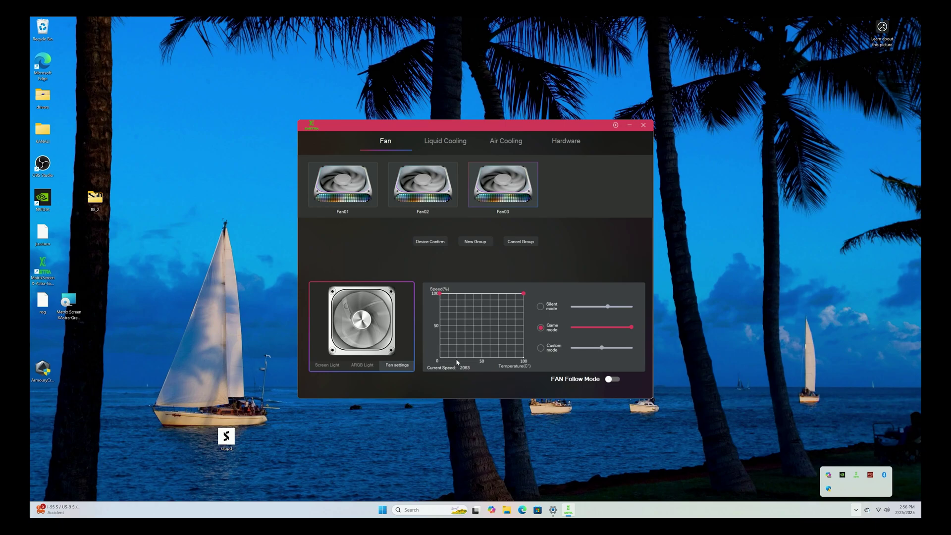
left_click(541, 349)
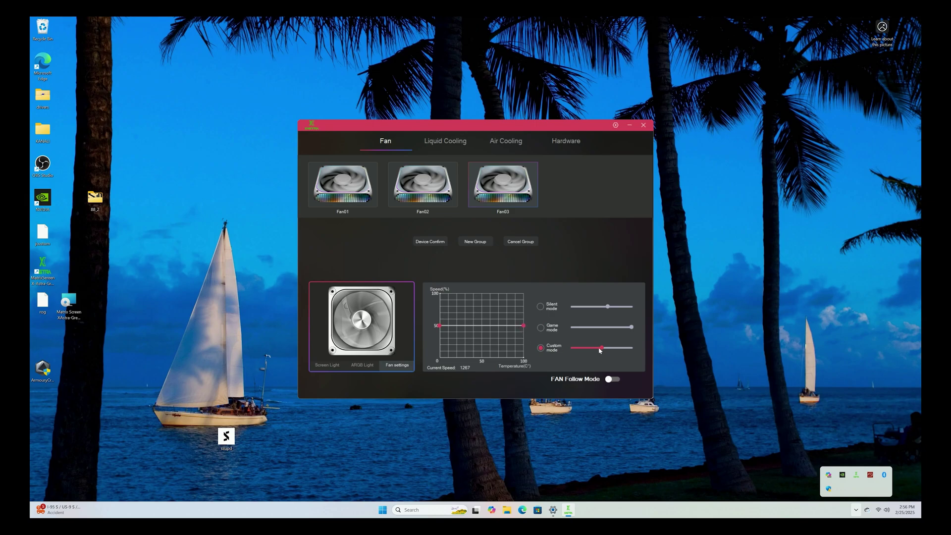
mouse_move(599, 350)
left_mouse_down()
mouse_move(607, 352)
mouse_move(587, 350)
mouse_move(601, 349)
left_mouse_up()
left_click_drag(600, 348, 604, 349)
View the Liquid Cooling and Air Cooling screen settings and return to the fan overview.
left_click(447, 141)
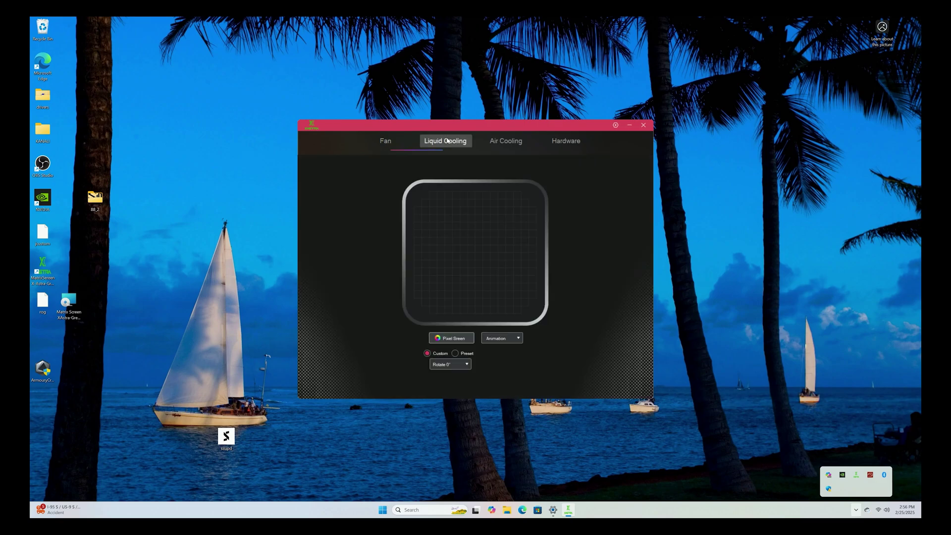
left_click(505, 143)
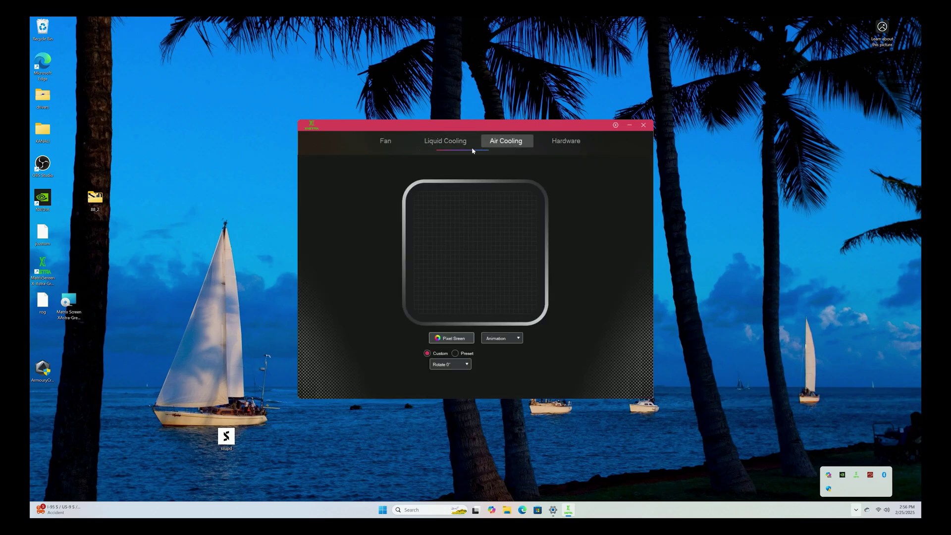
left_click(386, 142)
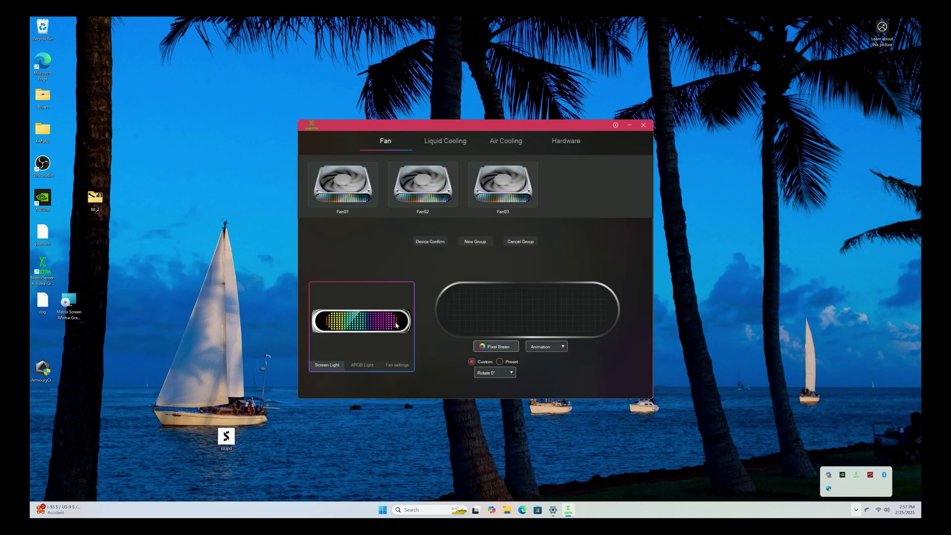
Compare the screen displays of Fan01, Fan02 and Fan03, ending with Fan03 selected.
left_click(426, 205)
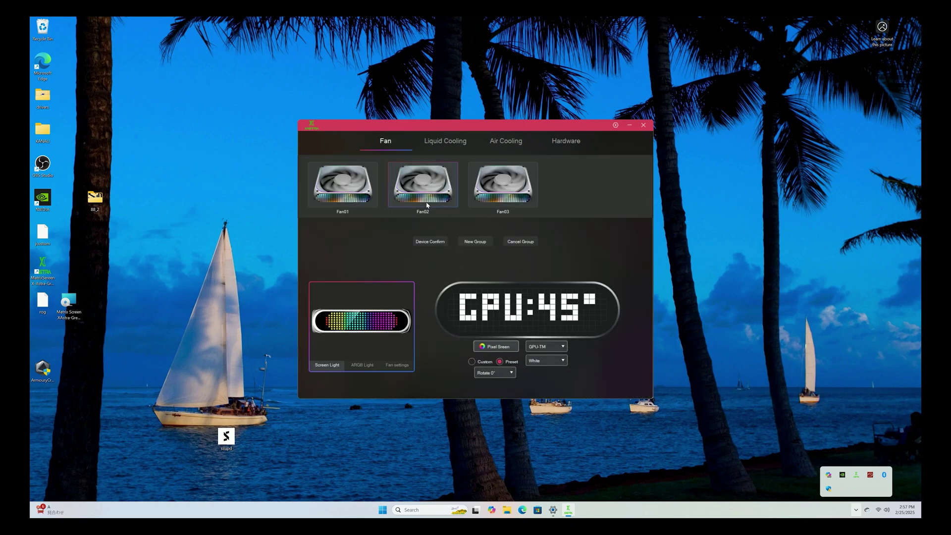
left_click(355, 198)
left_click(521, 204)
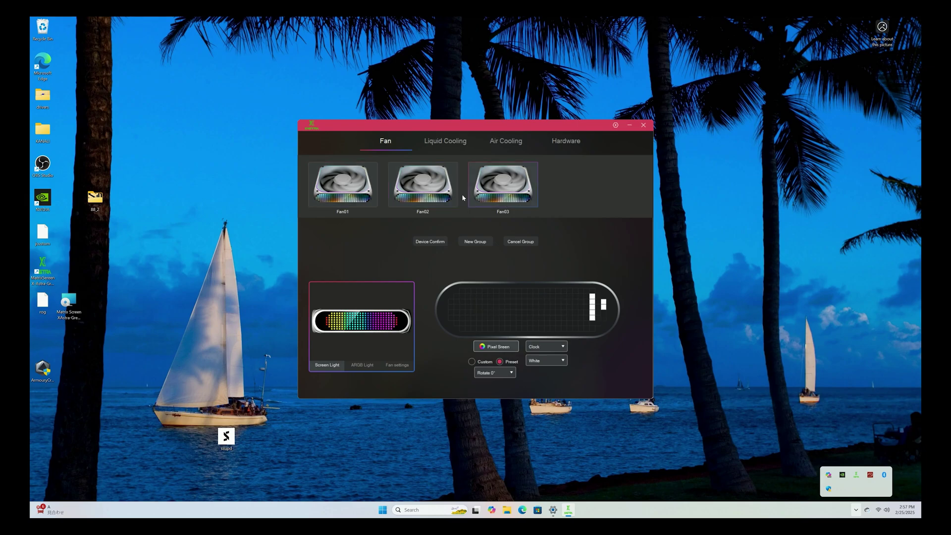
left_click(435, 196)
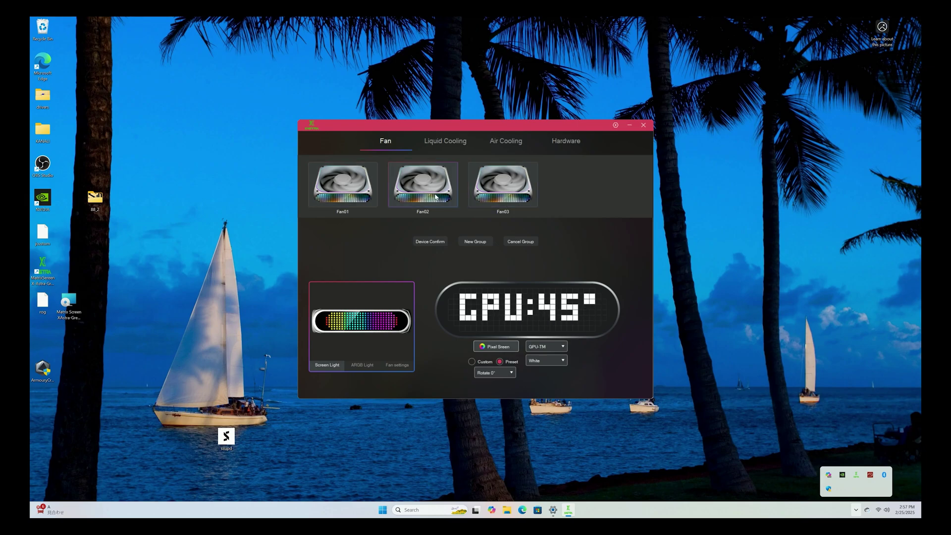
left_click(361, 188)
left_click(502, 197)
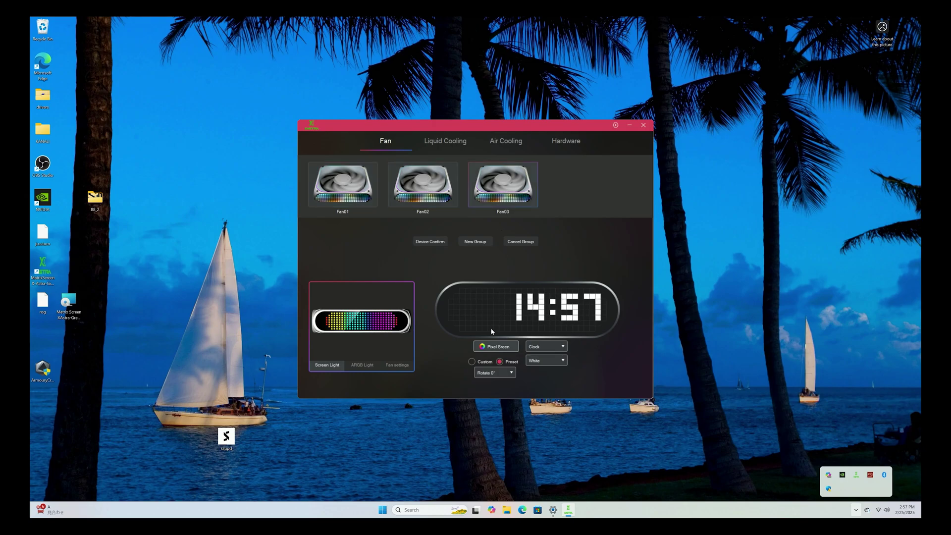
Switch Fan03's screen from its preset to custom content and display the 05Slime animation.
left_click(471, 362)
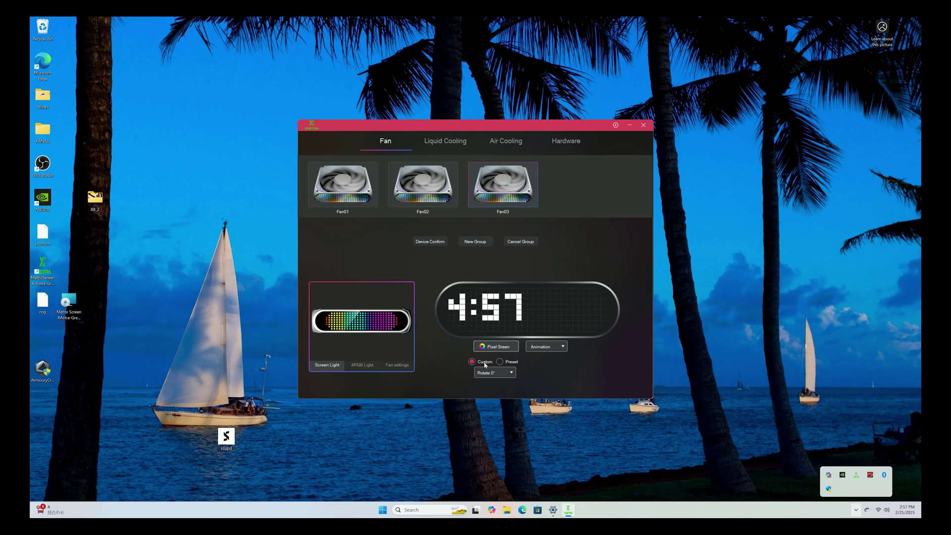
left_click(496, 373)
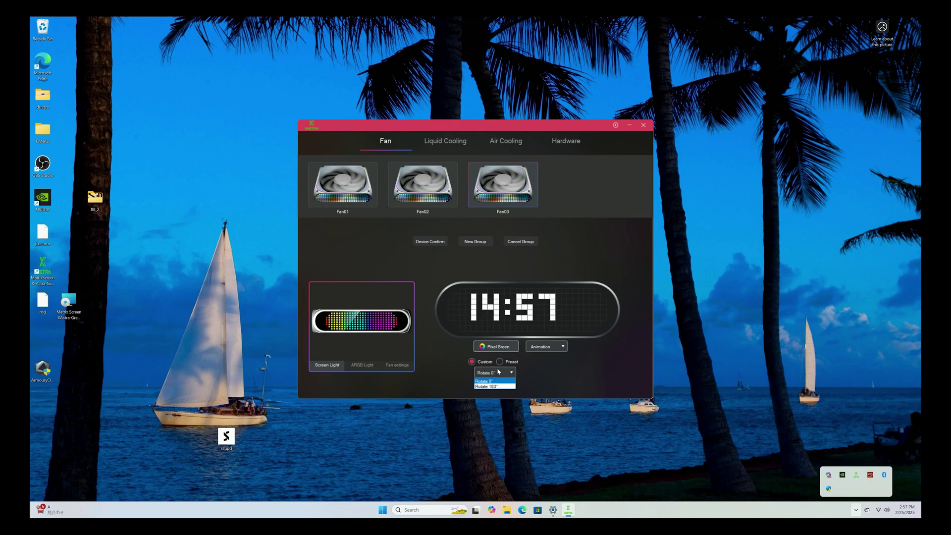
left_click(490, 385)
left_click(542, 347)
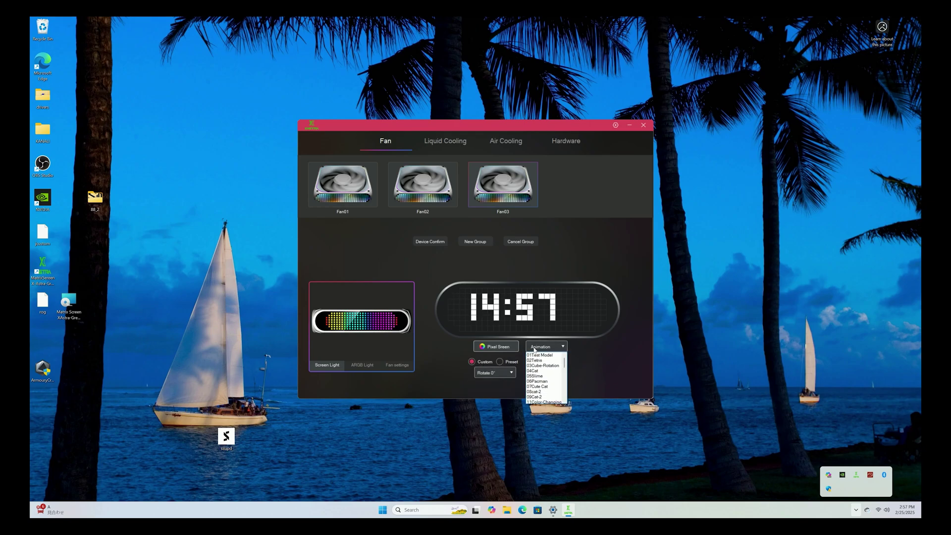
left_click(538, 374)
left_click(544, 348)
left_click(539, 380)
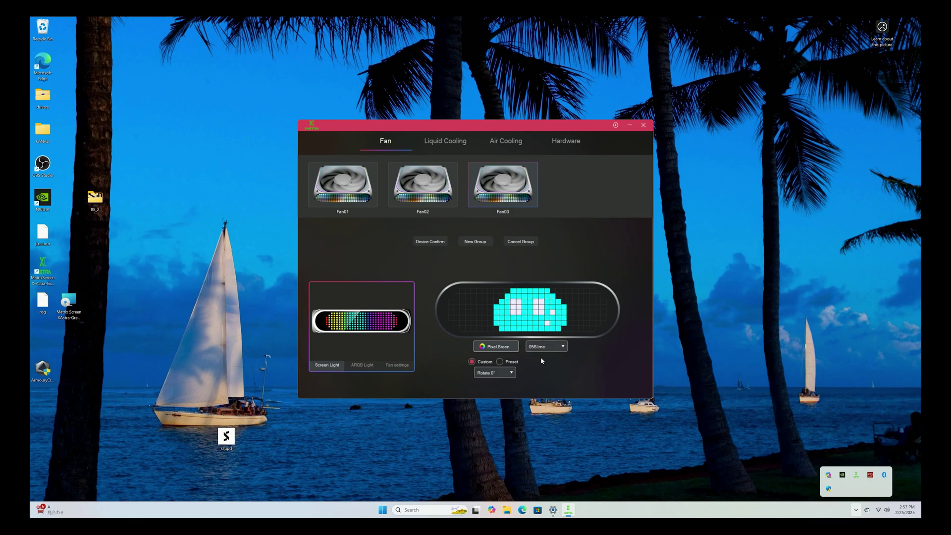